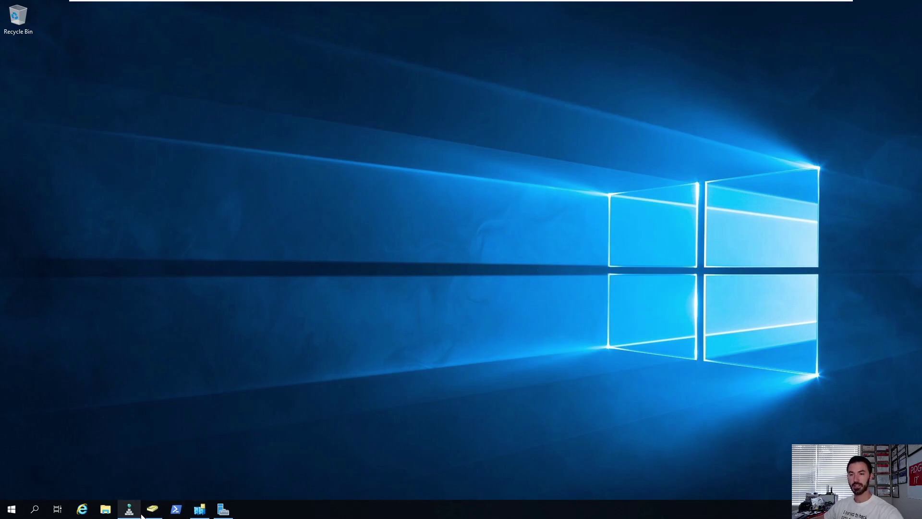
Open Server Manager from the taskbar
left_click(222, 510)
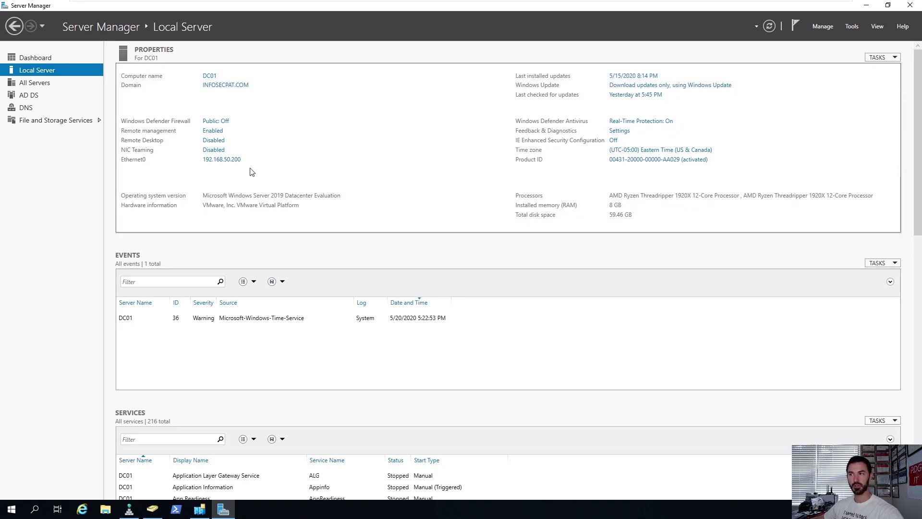
Create a new organizational unit named Users inside the IT unit
left_click(152, 511)
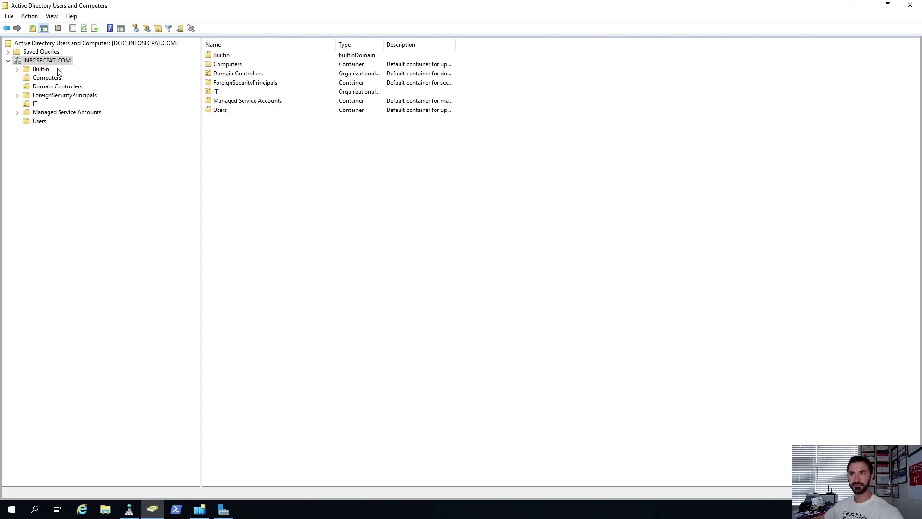
left_click(36, 104)
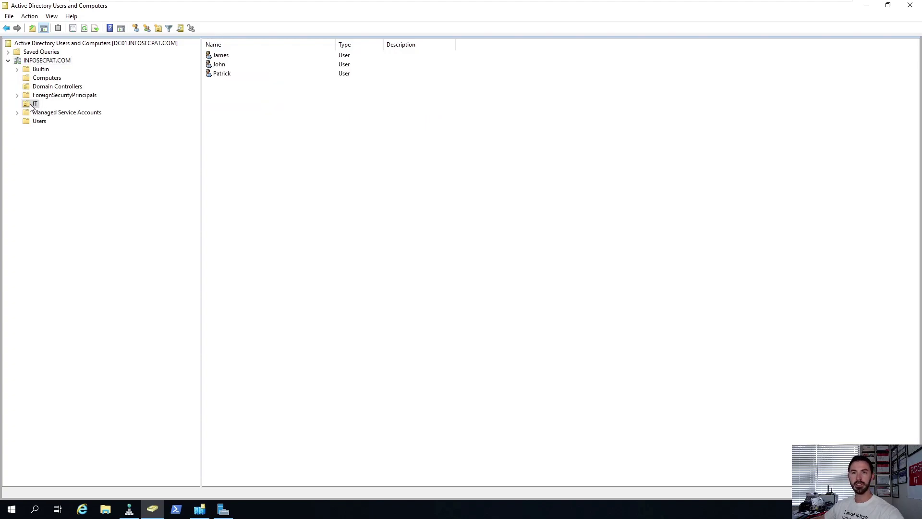
right_click(30, 105)
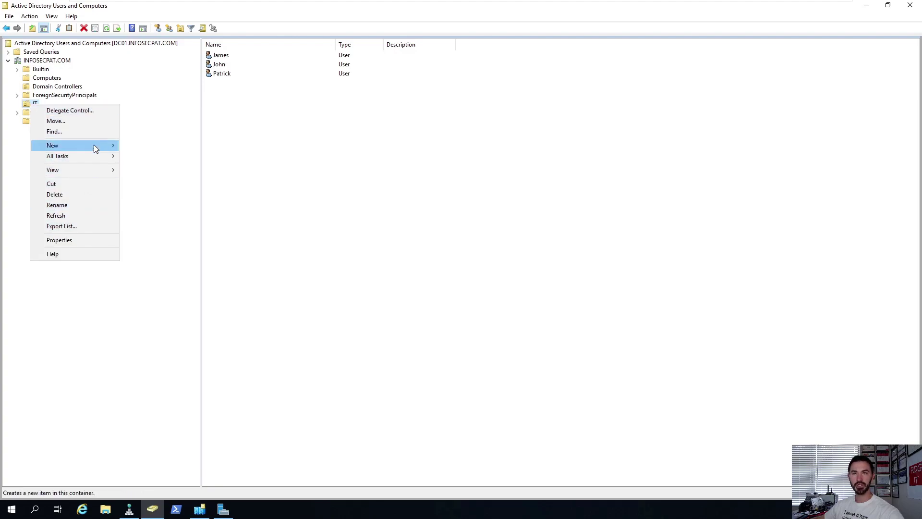
mouse_move(52, 146)
left_click(174, 221)
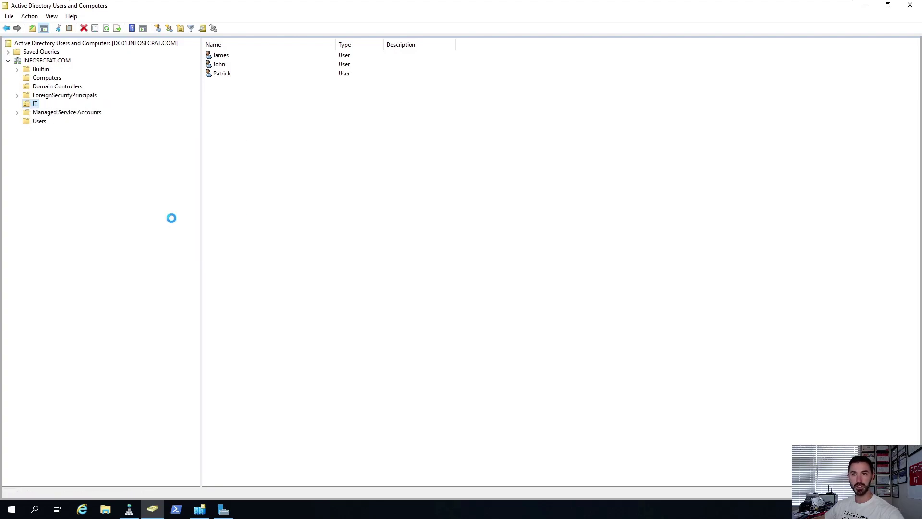
type("Users")
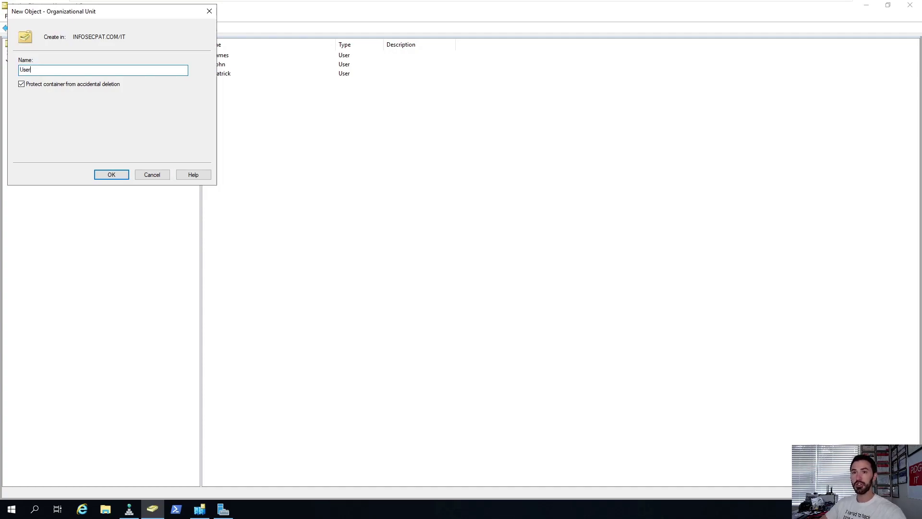
key("Return")
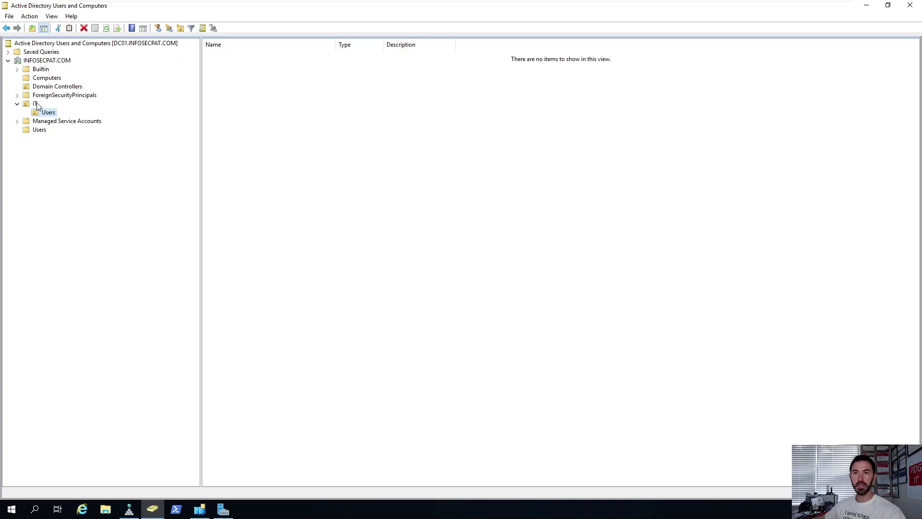
Move James, John and Patrick into IT's Users unit and widen the Type column
left_click(37, 103)
left_click_drag(238, 90, 223, 56)
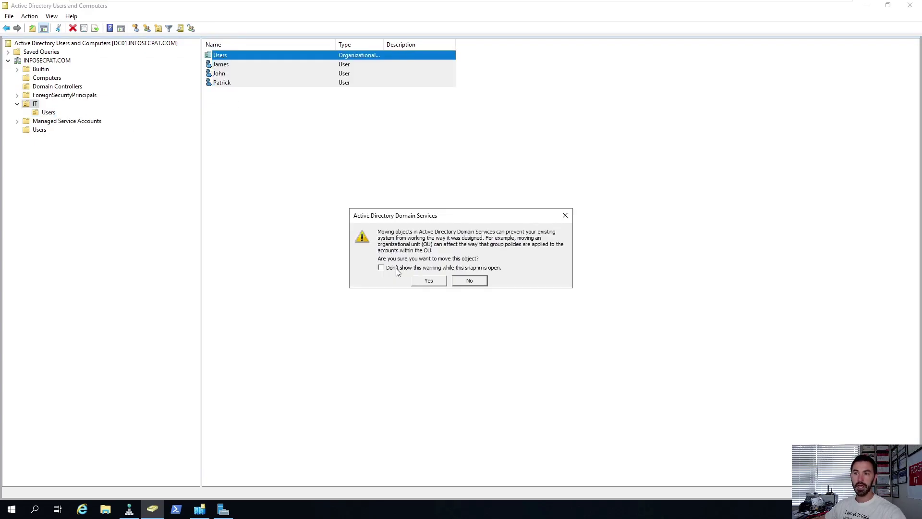
left_click(427, 280)
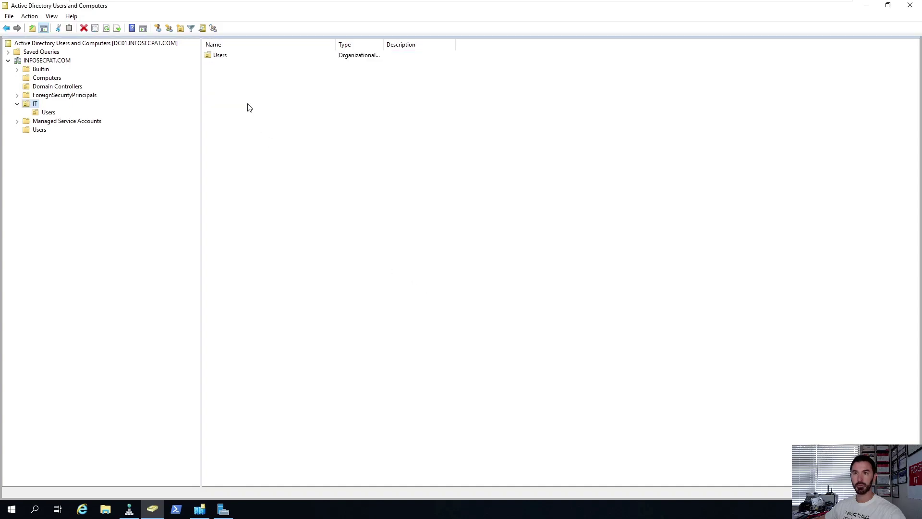
left_click(48, 112)
left_click(255, 145)
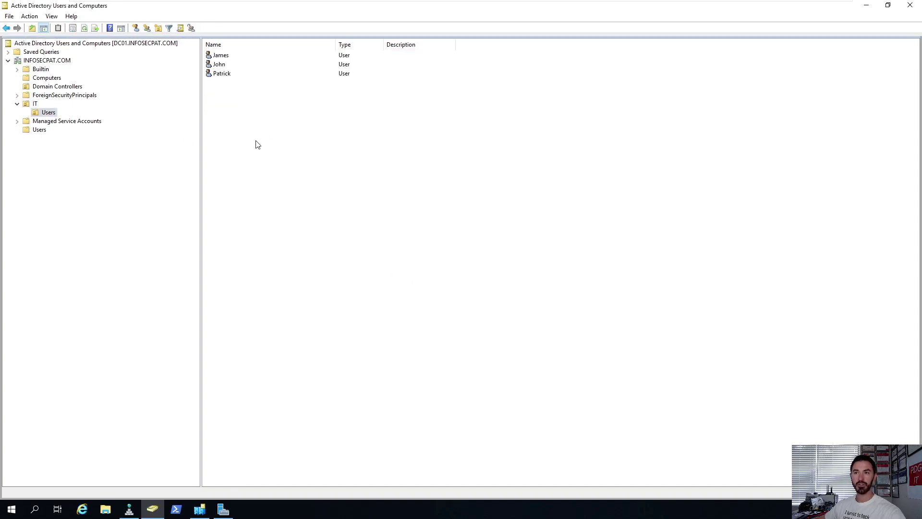
left_click(33, 104)
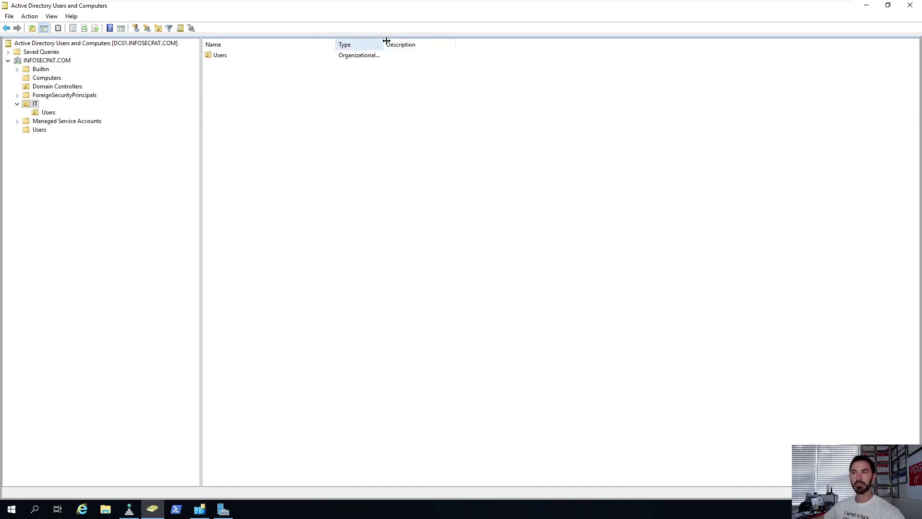
left_click_drag(383, 44, 448, 44)
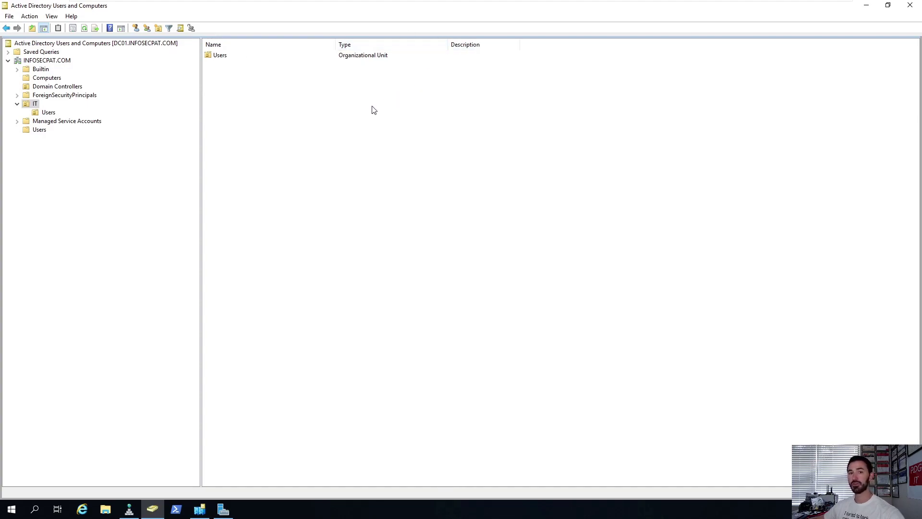
left_click(229, 58)
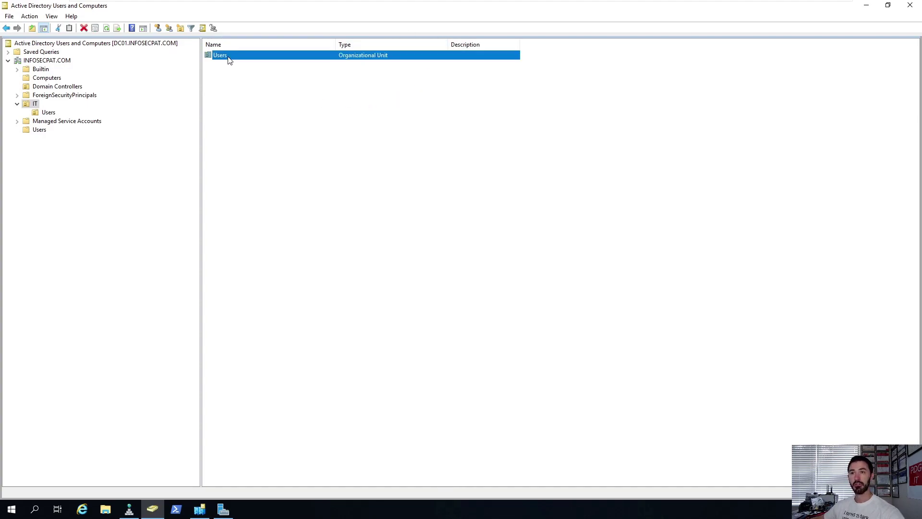
double_click(229, 58)
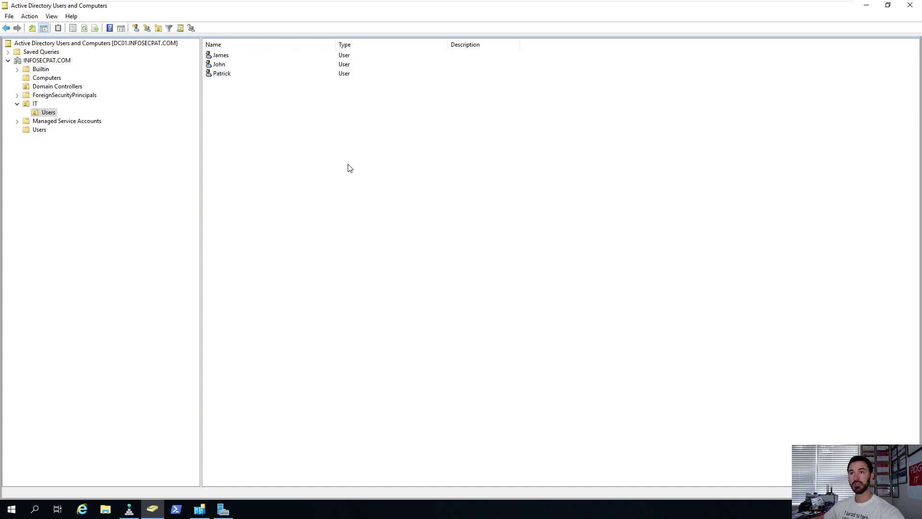
left_click(224, 74)
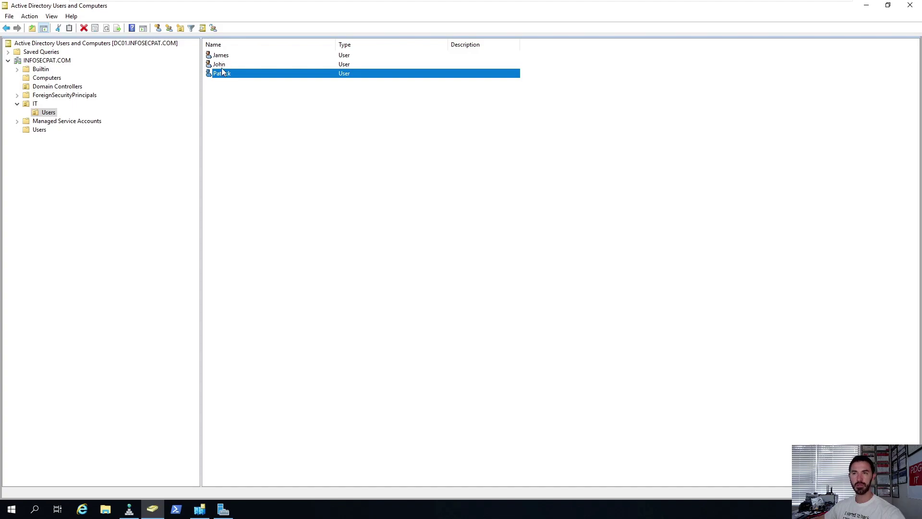
left_click(238, 117)
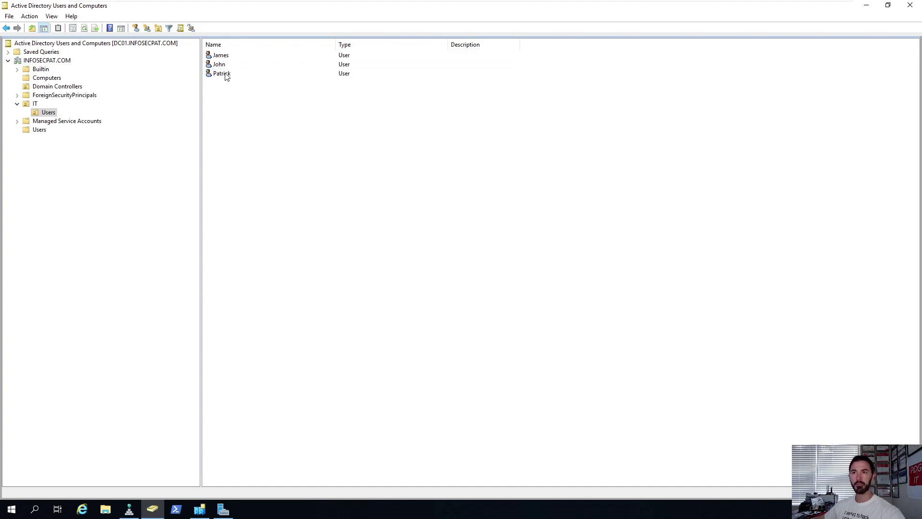
left_click(224, 74)
right_click(225, 76)
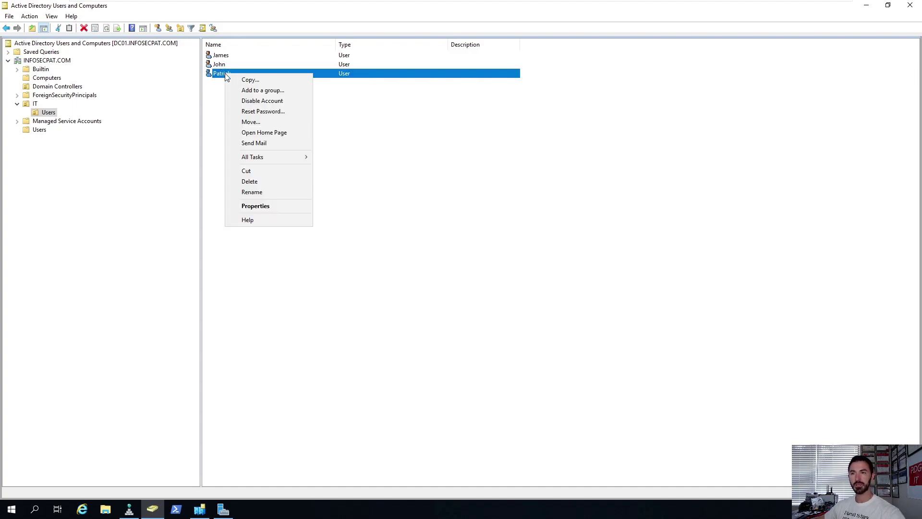
left_click(256, 205)
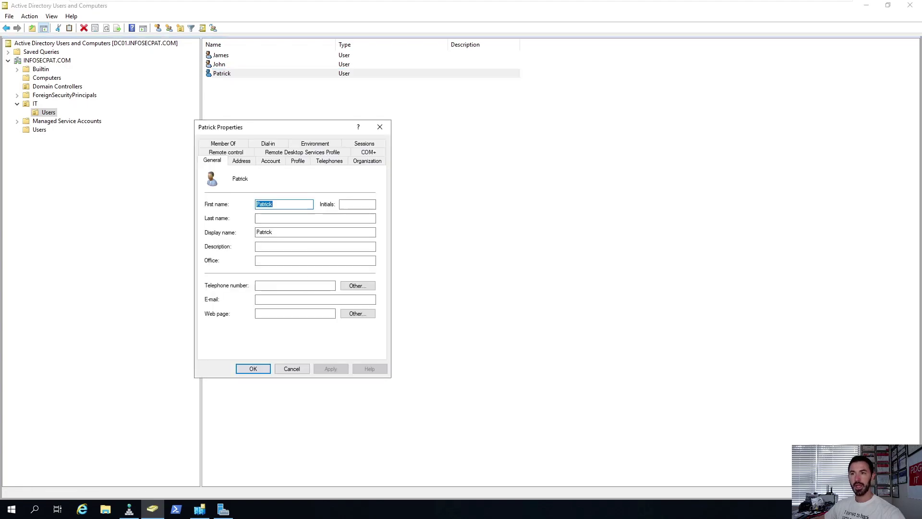
left_click(270, 161)
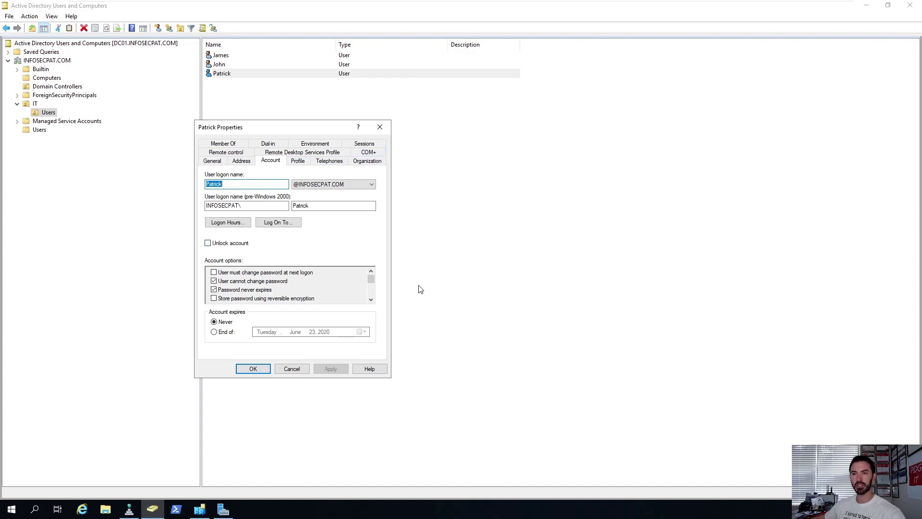
left_click(302, 369)
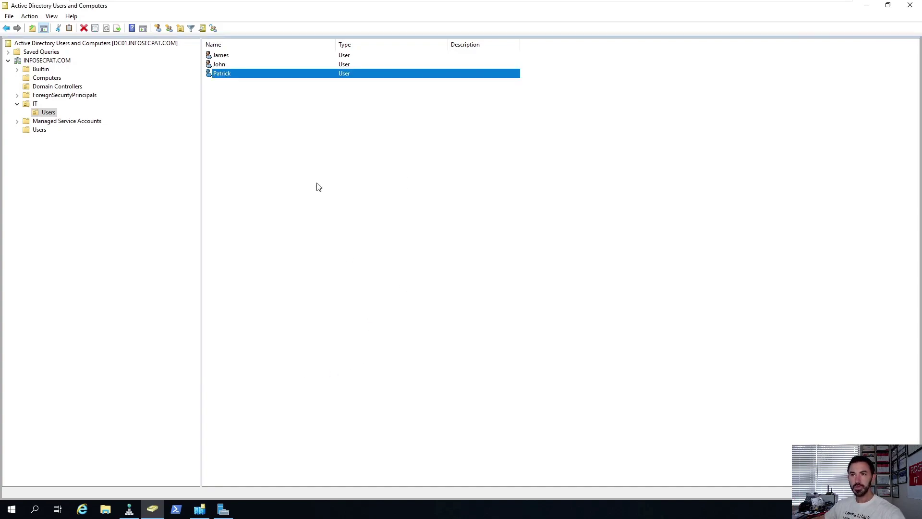
Give Patrick a new, confirmed password with Unlock the user's account ticked
right_click(229, 74)
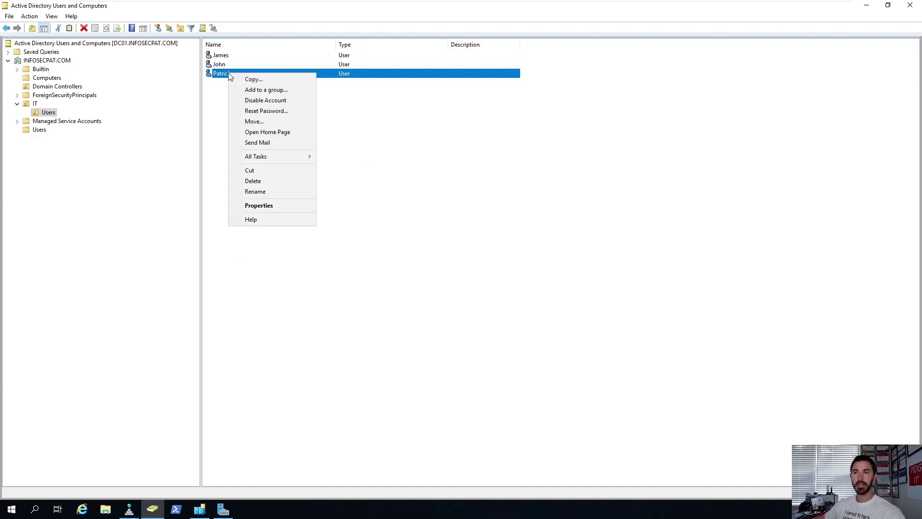
left_click(269, 111)
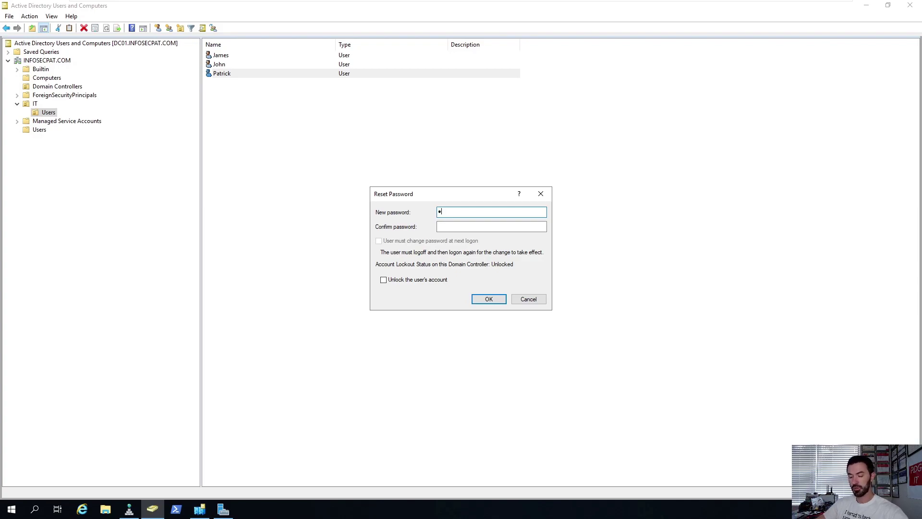
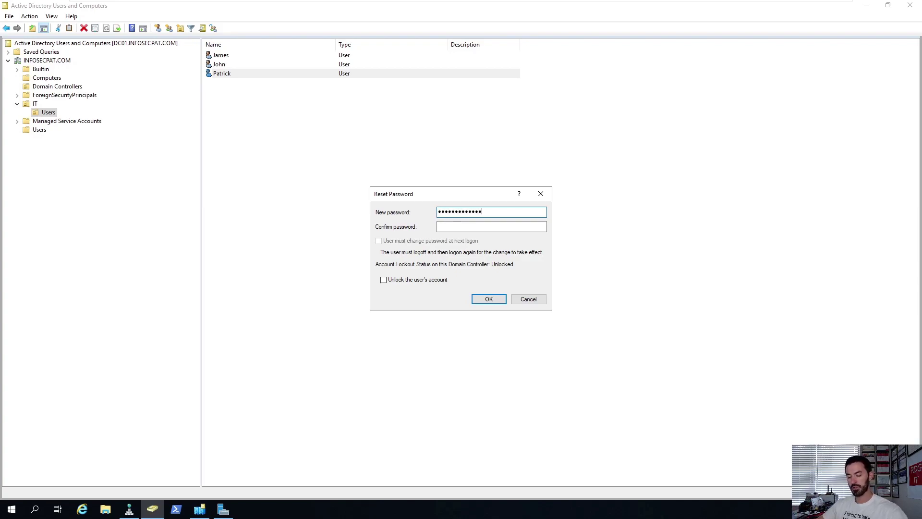
key("Tab")
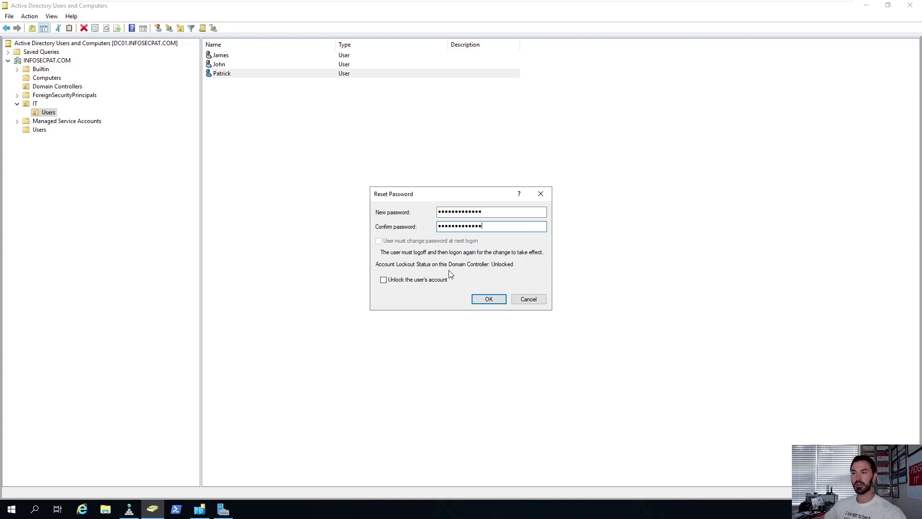
left_click(384, 280)
left_click(488, 299)
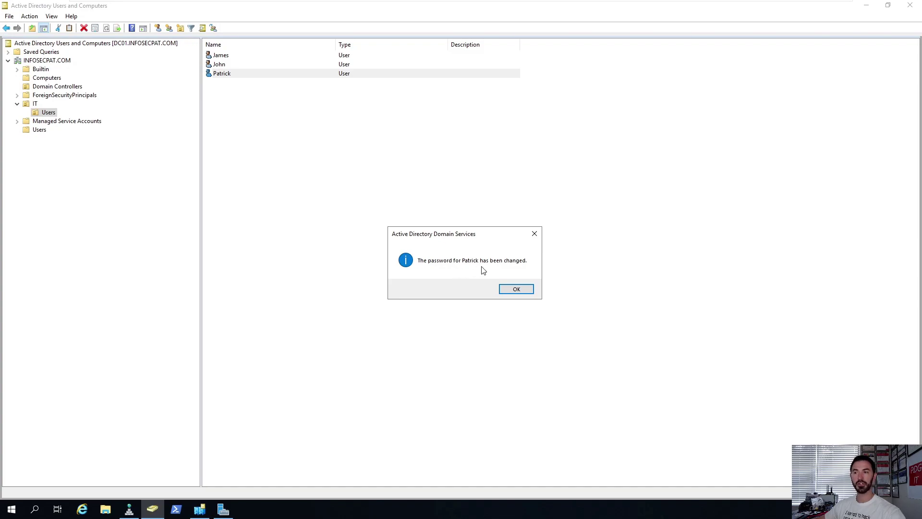
left_click(519, 290)
left_click(314, 237)
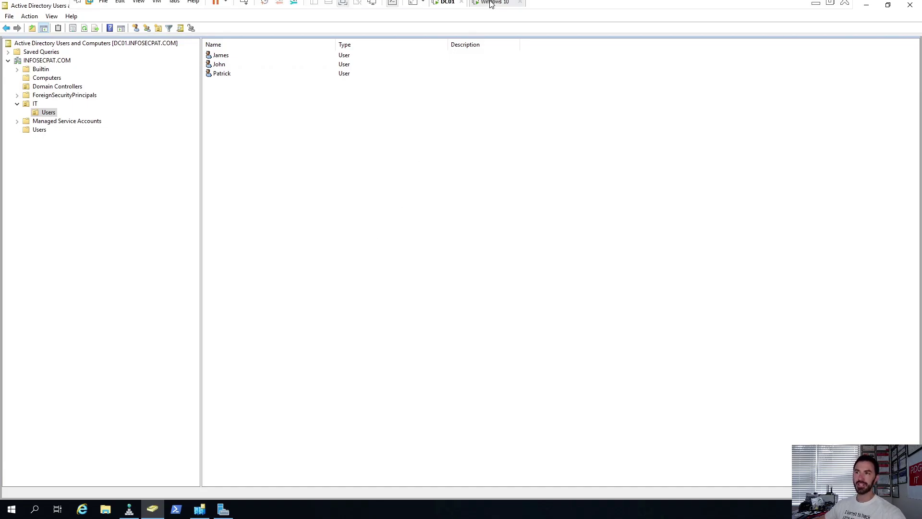
Review Win10-VM's maximized System page showing WORKGROUP, then minimize it
left_click(496, 7)
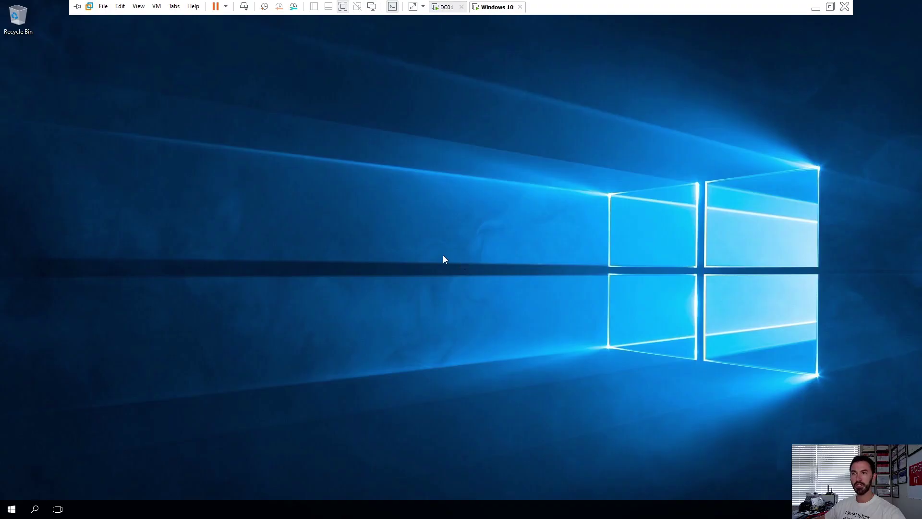
right_click(11, 509)
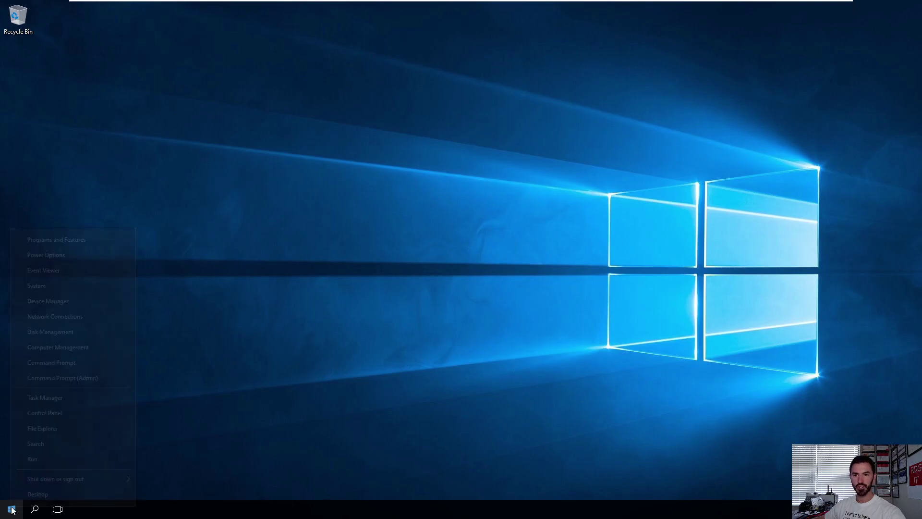
left_click(54, 289)
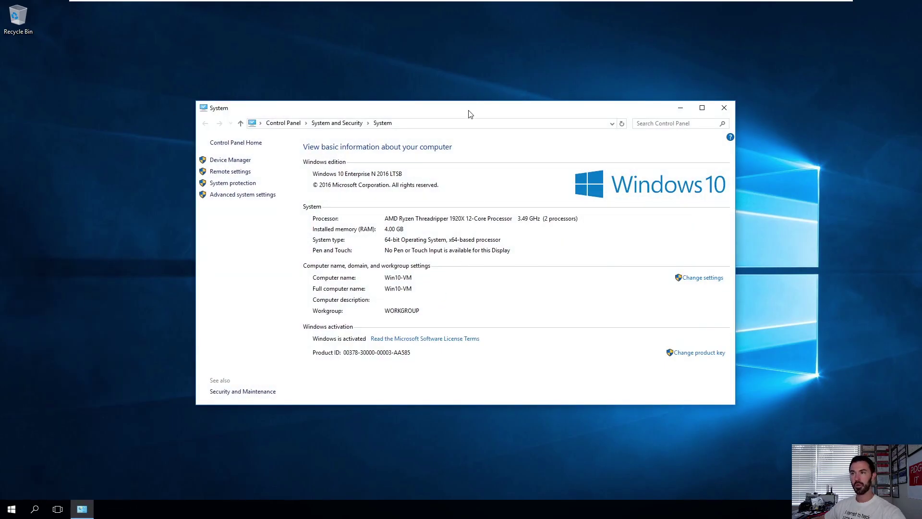
double_click(469, 113)
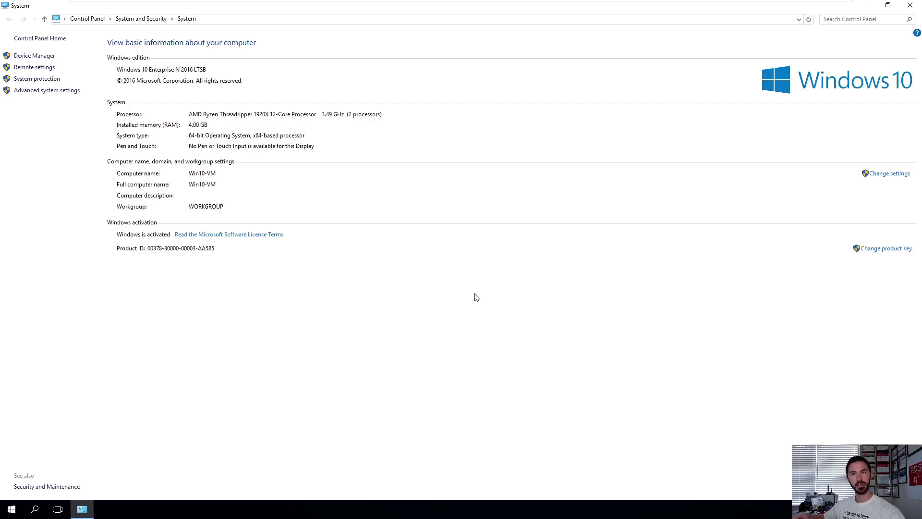
left_click(870, 9)
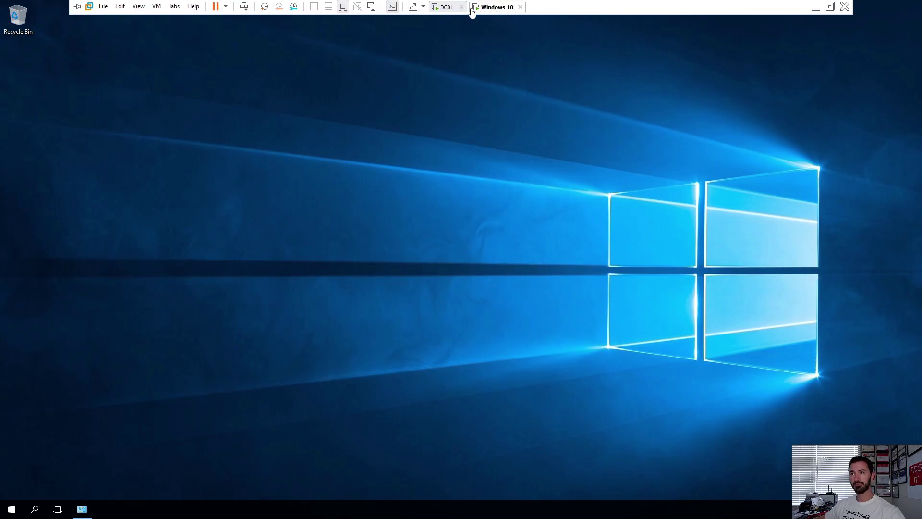
Switch back to the DC01 domain controller tab
left_click(448, 7)
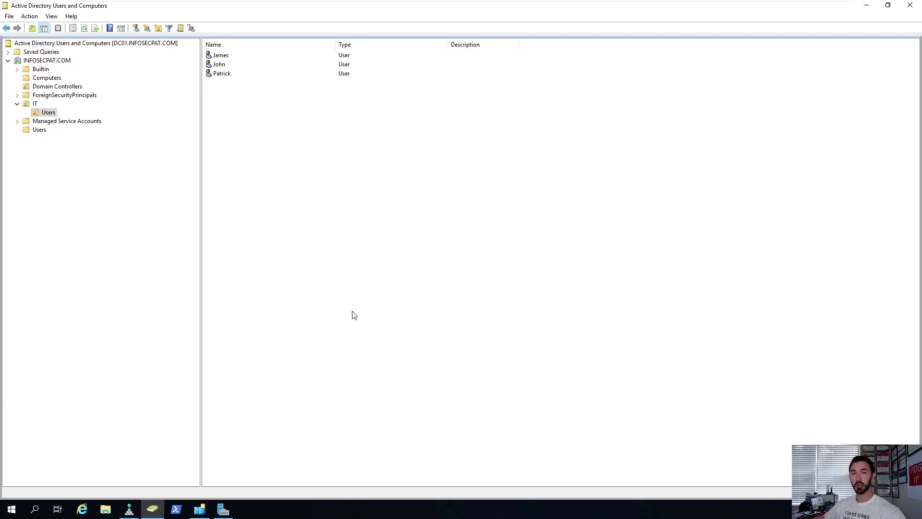
right_click(315, 509)
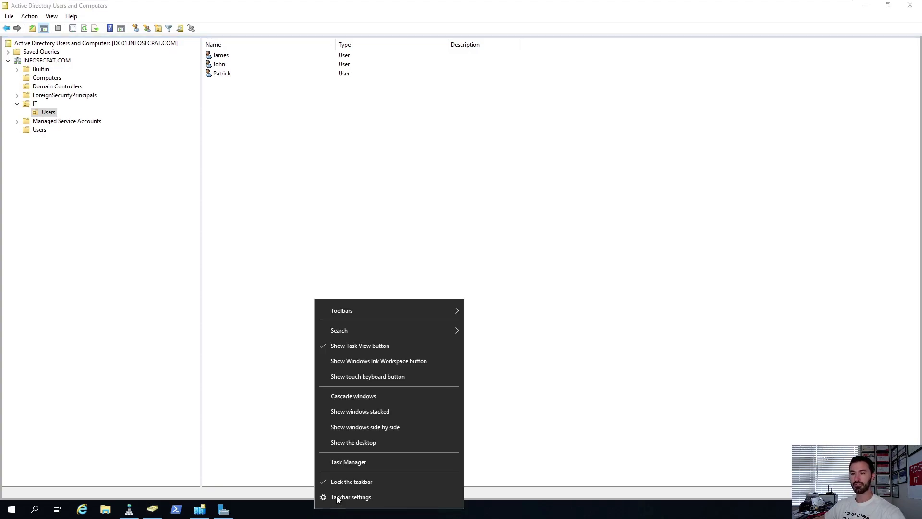
left_click(359, 461)
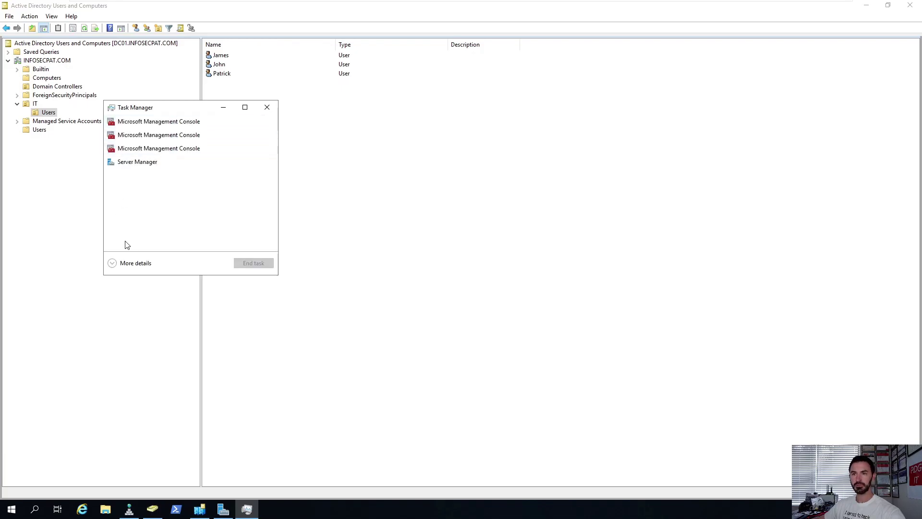
left_click(130, 263)
left_click(182, 131)
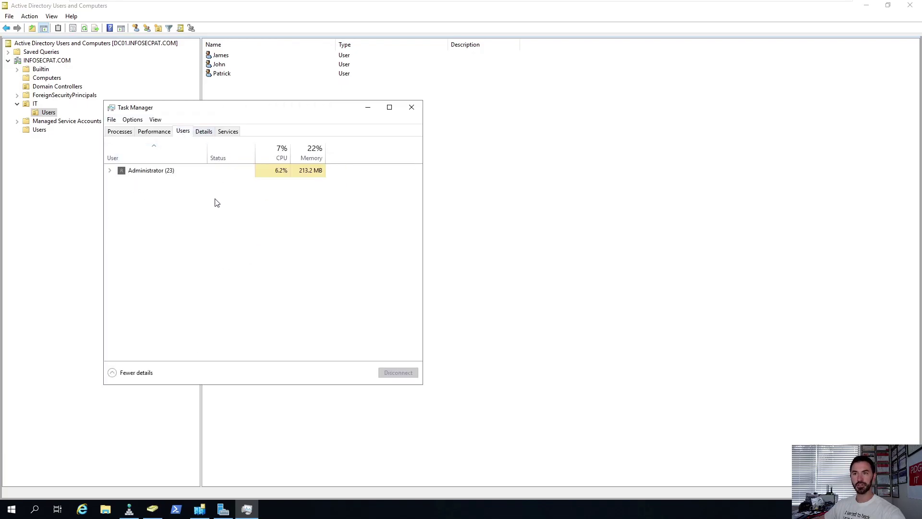
left_click(412, 108)
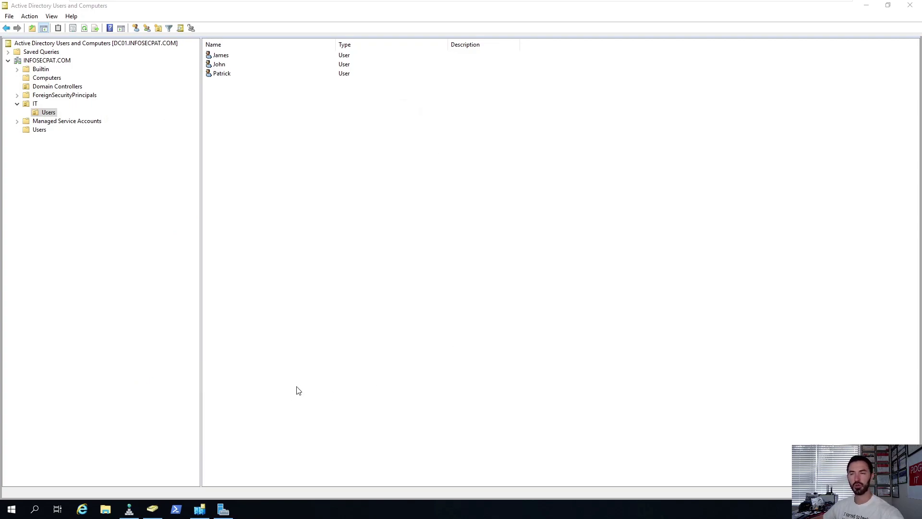
left_click(403, 334)
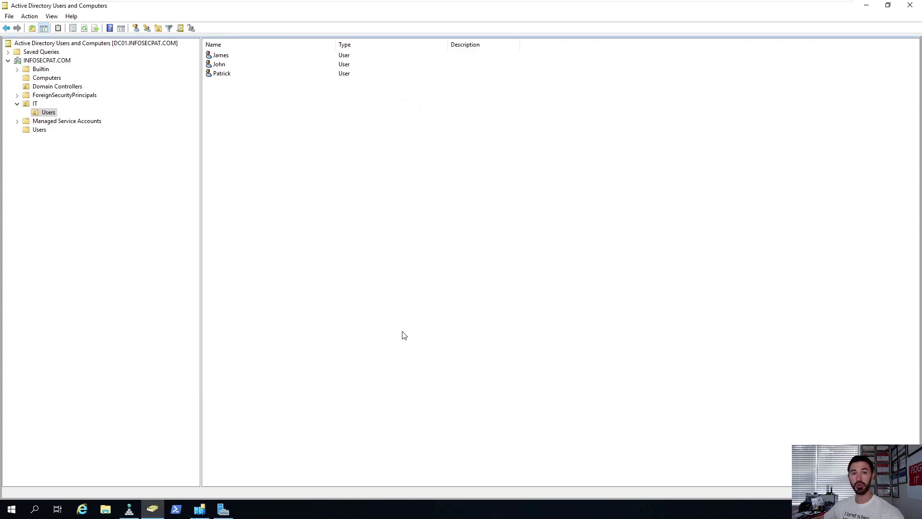